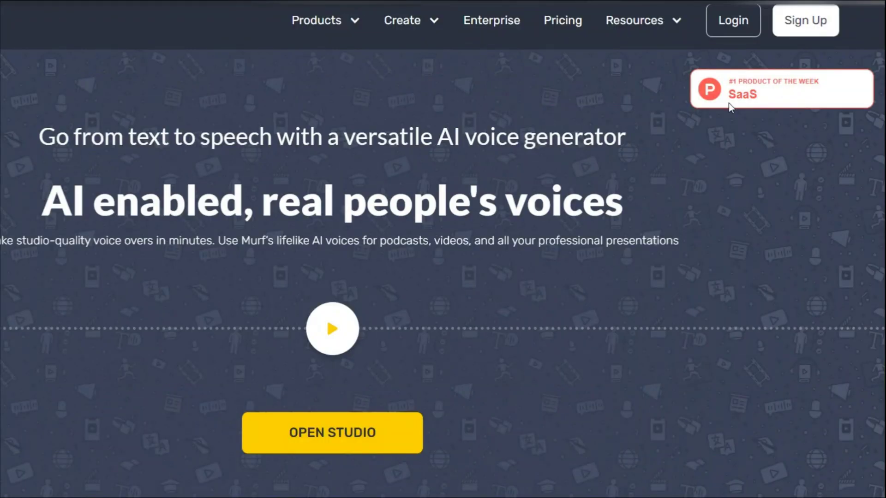
Start creating a new Murf account with Sign Up on the homepage
{"action": "left_click", "coordinate": [803, 23]}
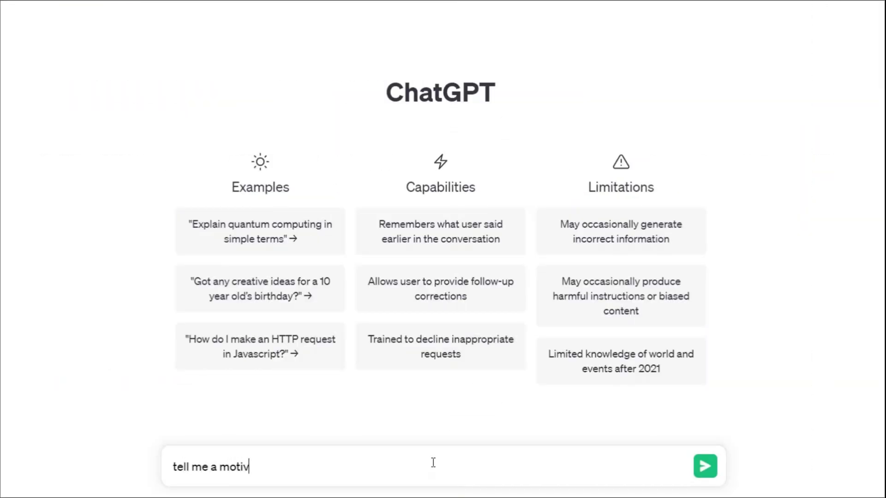
{"action": "type", "text": "ational sentence."}
Send ChatGPT the prompt 'tell me a motivational sentence.'
{"action": "key", "text": "Return"}
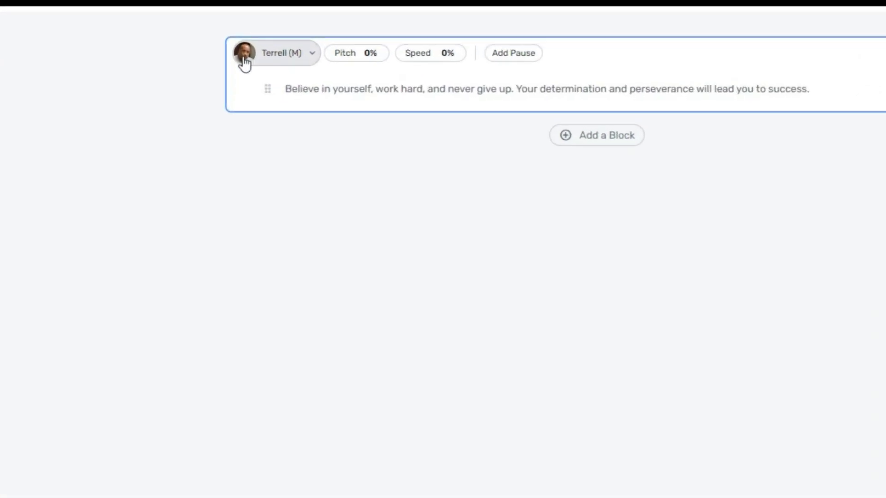
Open the voice chooser for the script block and browse languages, leaving the language unchanged
{"action": "left_click", "coordinate": [244, 76]}
{"action": "scroll", "coordinate": [437, 198], "scroll_direction": "down", "scroll_amount": 1}
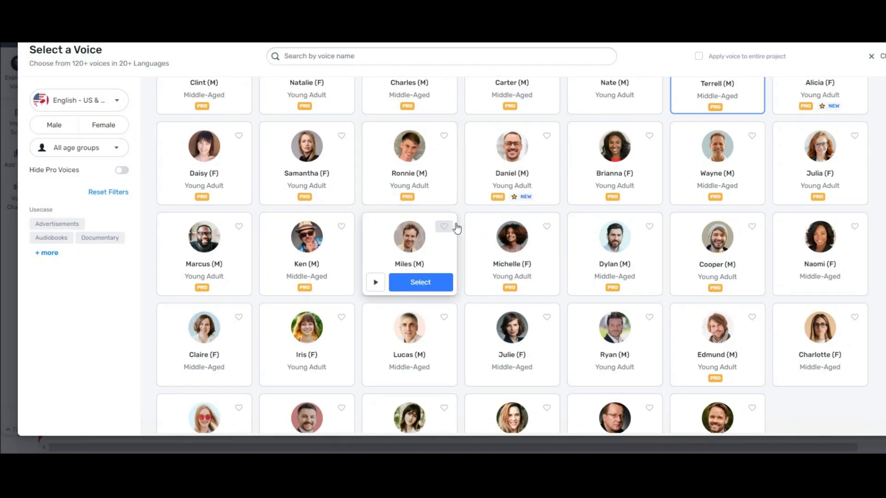
{"action": "scroll", "coordinate": [454, 228], "scroll_direction": "down", "scroll_amount": 3}
{"action": "scroll", "coordinate": [463, 232], "scroll_direction": "down", "scroll_amount": 2}
{"action": "scroll", "coordinate": [463, 231], "scroll_direction": "down", "scroll_amount": 2}
{"action": "scroll", "coordinate": [464, 235], "scroll_direction": "up", "scroll_amount": 3}
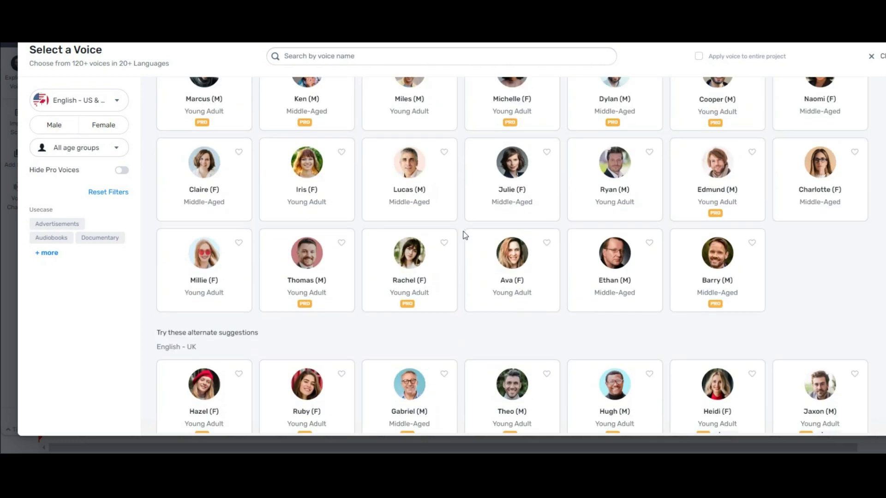
{"action": "scroll", "coordinate": [464, 235], "scroll_direction": "up", "scroll_amount": 2}
{"action": "scroll", "coordinate": [464, 235], "scroll_direction": "up", "scroll_amount": 2}
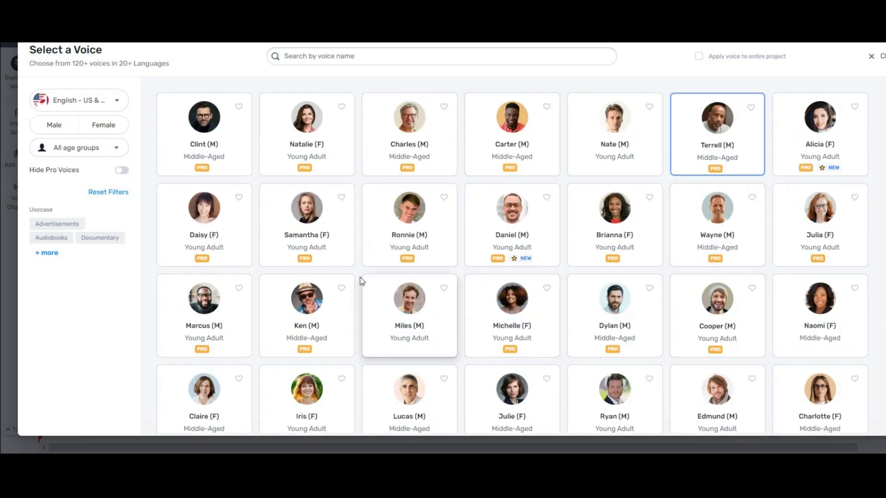
{"action": "left_click", "coordinate": [81, 109]}
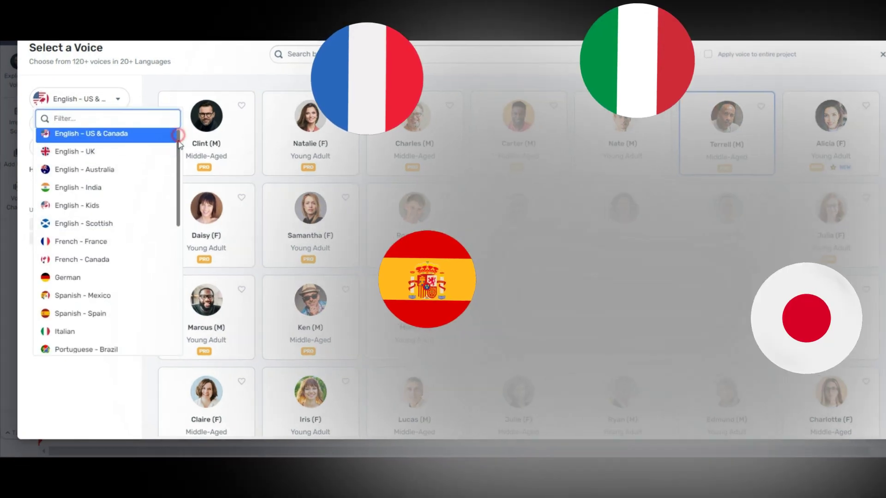
{"action": "scroll", "coordinate": [186, 155], "scroll_direction": "down", "scroll_amount": 1}
{"action": "mouse_move", "coordinate": [186, 155]}
{"action": "left_mouse_down"}
{"action": "mouse_move", "coordinate": [222, 204]}
{"action": "mouse_move", "coordinate": [252, 320]}
{"action": "left_mouse_up"}
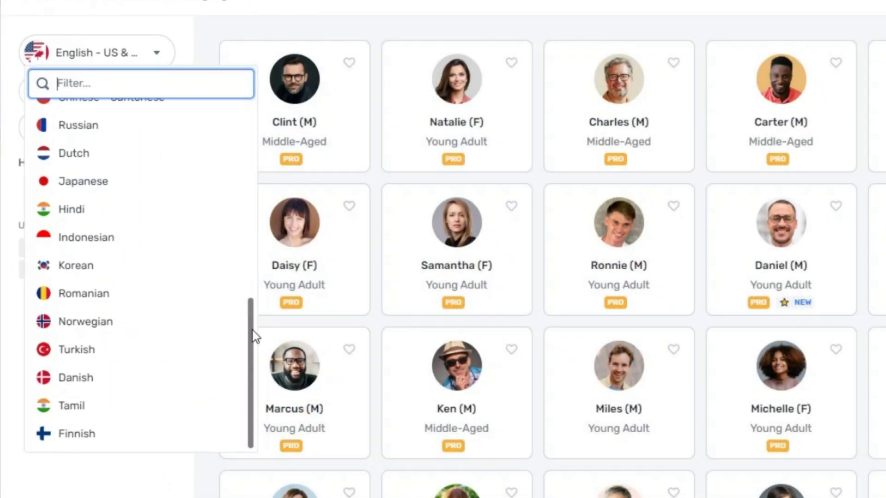
{"action": "mouse_move", "coordinate": [253, 336]}
{"action": "left_mouse_down"}
{"action": "mouse_move", "coordinate": [256, 117]}
{"action": "mouse_move", "coordinate": [188, 18]}
{"action": "left_mouse_up"}
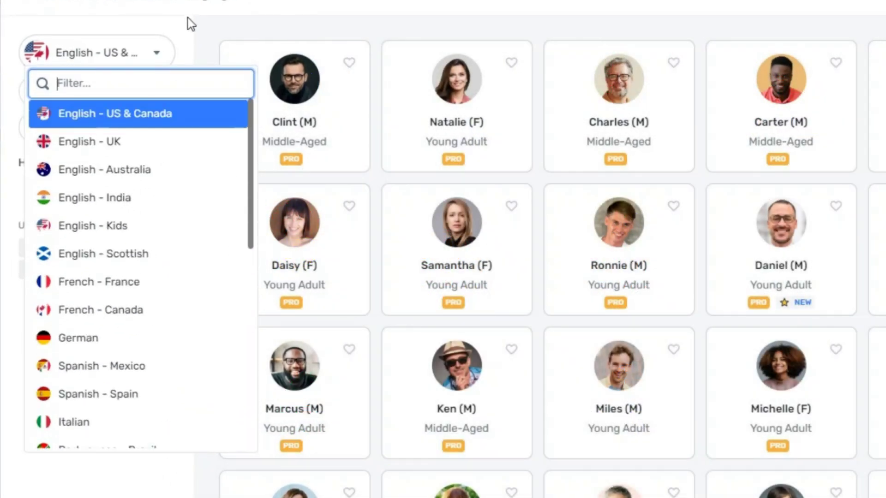
{"action": "left_click", "coordinate": [199, 33]}
Try gender and Meditation, Audiobooks and Podcasts filters, then select Clint (M)
{"action": "left_click", "coordinate": [103, 126]}
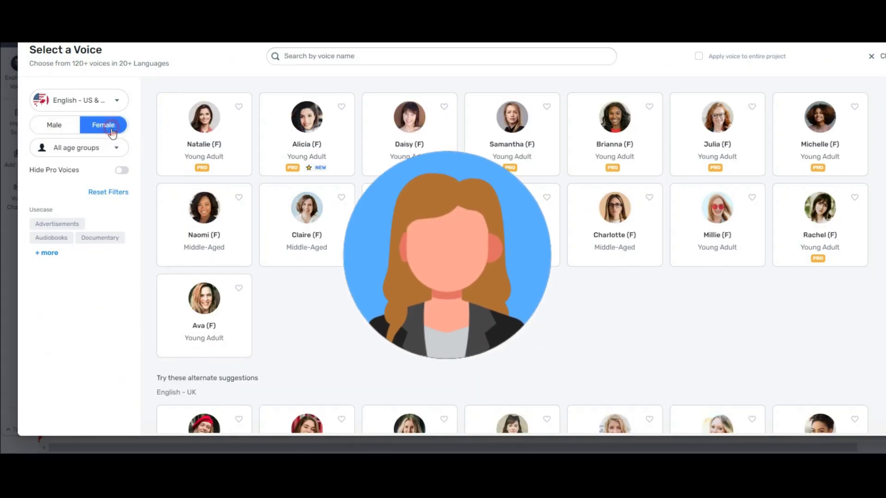
{"action": "left_click", "coordinate": [66, 131]}
{"action": "left_click", "coordinate": [51, 130]}
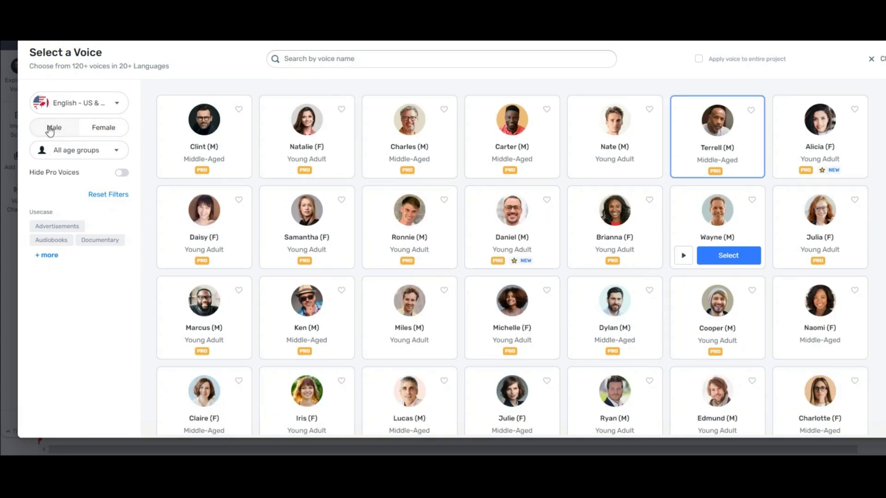
{"action": "scroll", "coordinate": [470, 189], "scroll_direction": "down", "scroll_amount": 2}
{"action": "scroll", "coordinate": [458, 252], "scroll_direction": "up", "scroll_amount": 2}
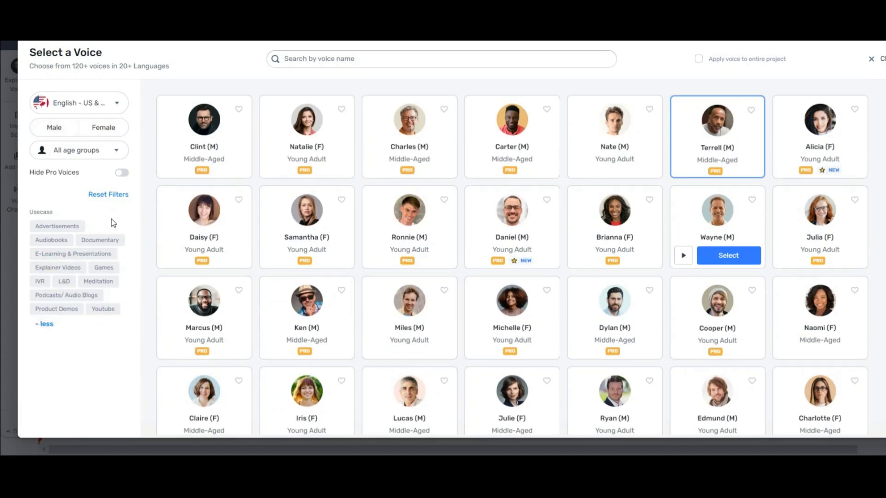
{"action": "left_click", "coordinate": [108, 283]}
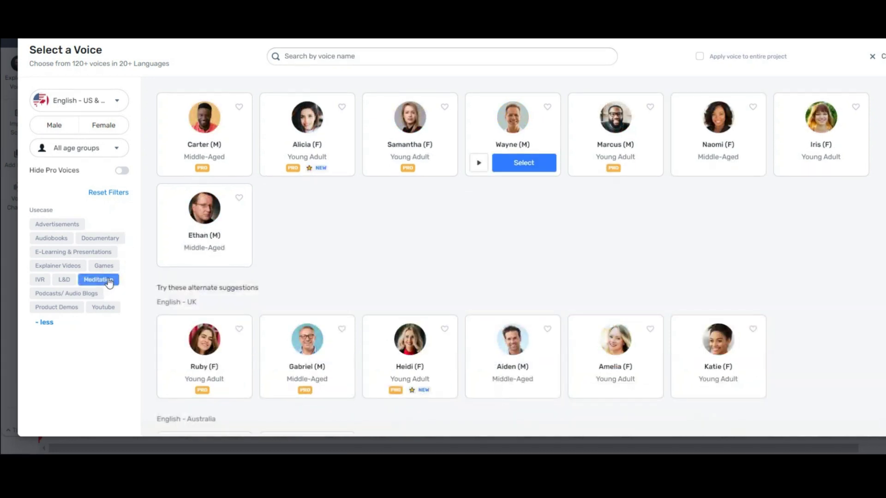
{"action": "left_click", "coordinate": [108, 280]}
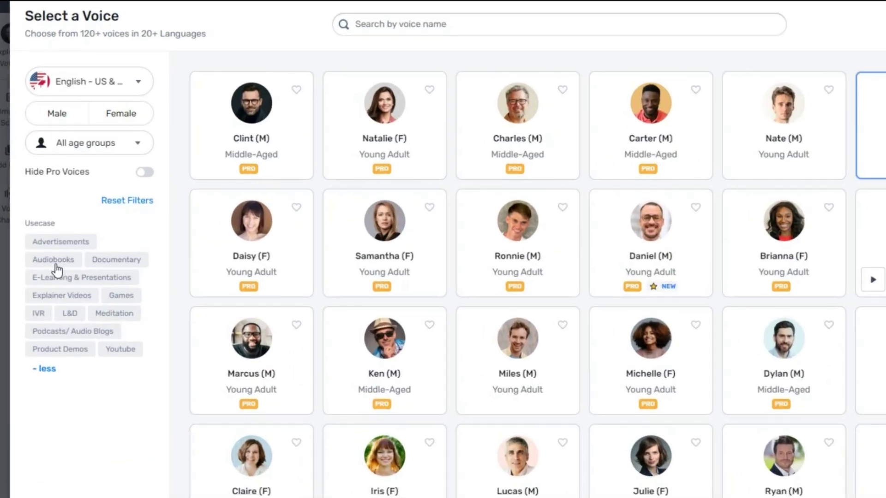
{"action": "left_click", "coordinate": [52, 241]}
{"action": "left_click", "coordinate": [58, 280]}
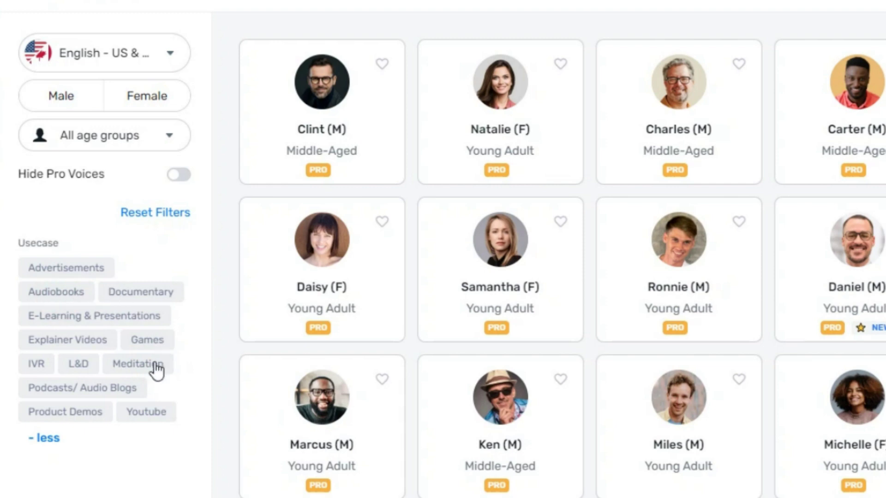
{"action": "left_click", "coordinate": [114, 396]}
{"action": "left_click", "coordinate": [114, 393]}
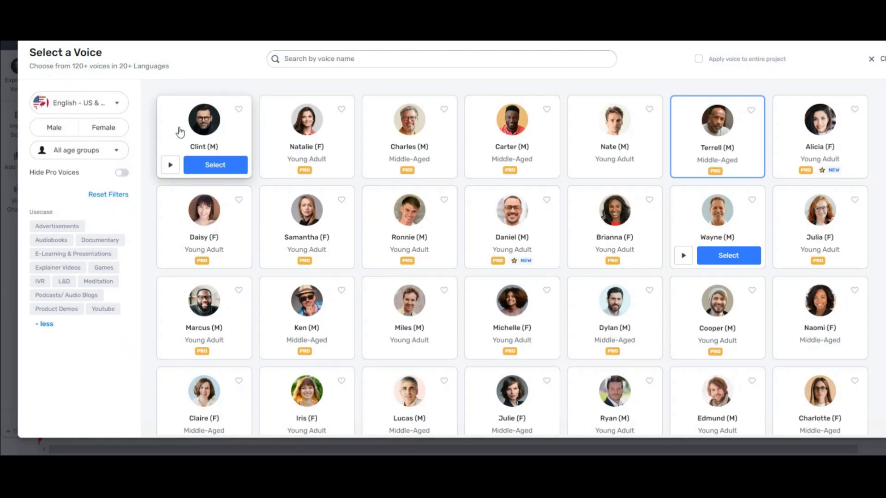
{"action": "left_click", "coordinate": [216, 167]}
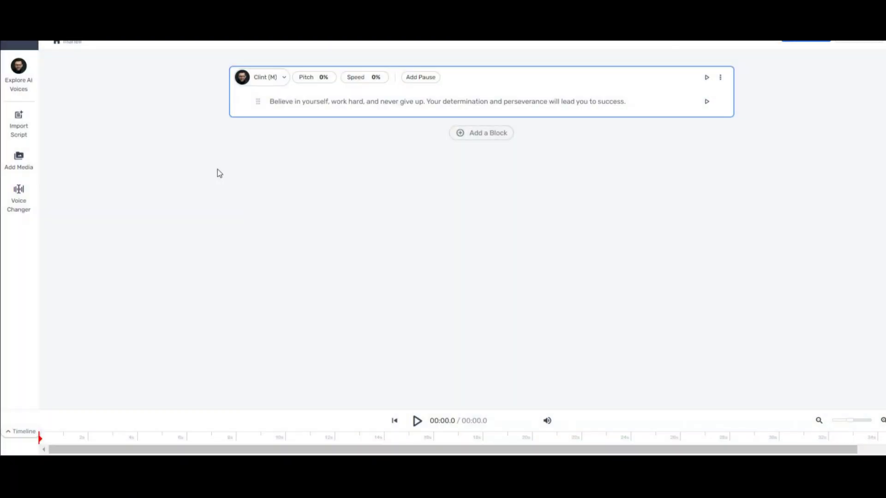
{"action": "mouse_move", "coordinate": [705, 102]}
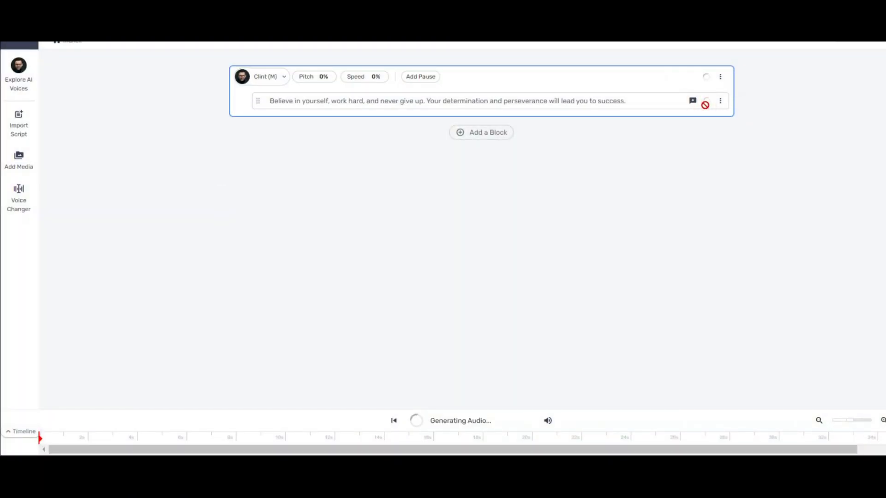
Play back the quote narrated by Clint
{"action": "left_click", "coordinate": [706, 101]}
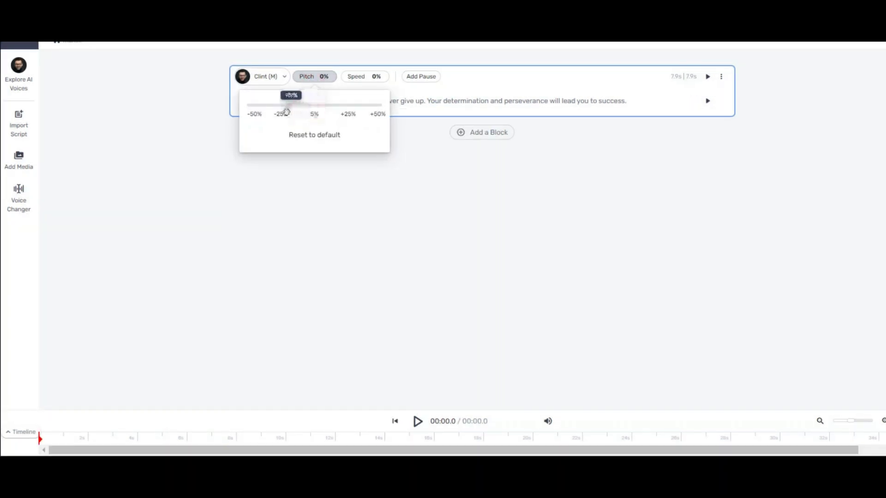
Set Clint's pitch to +1% and speaking speed to -14%
{"action": "mouse_move", "coordinate": [355, 113]}
{"action": "left_mouse_down"}
{"action": "mouse_move", "coordinate": [324, 112]}
{"action": "mouse_move", "coordinate": [346, 107]}
{"action": "left_mouse_up"}
{"action": "left_click", "coordinate": [362, 78]}
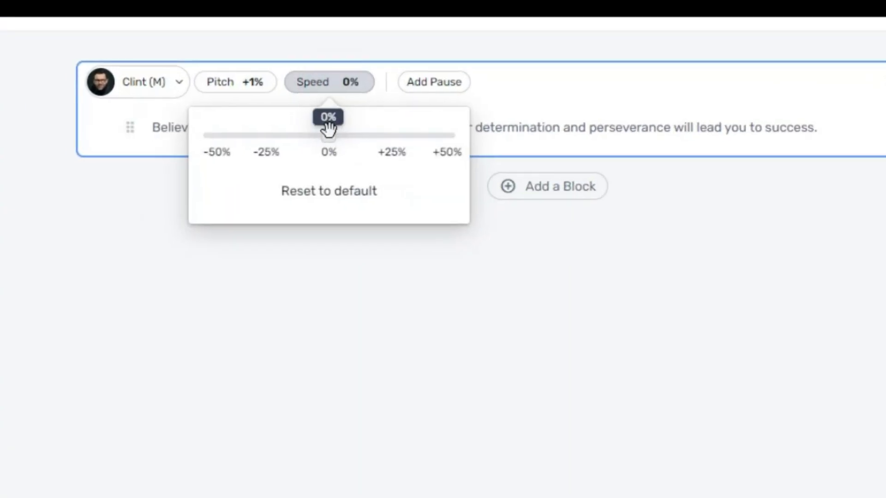
{"action": "left_click_drag", "start_coordinate": [273, 151], "coordinate": [280, 158]}
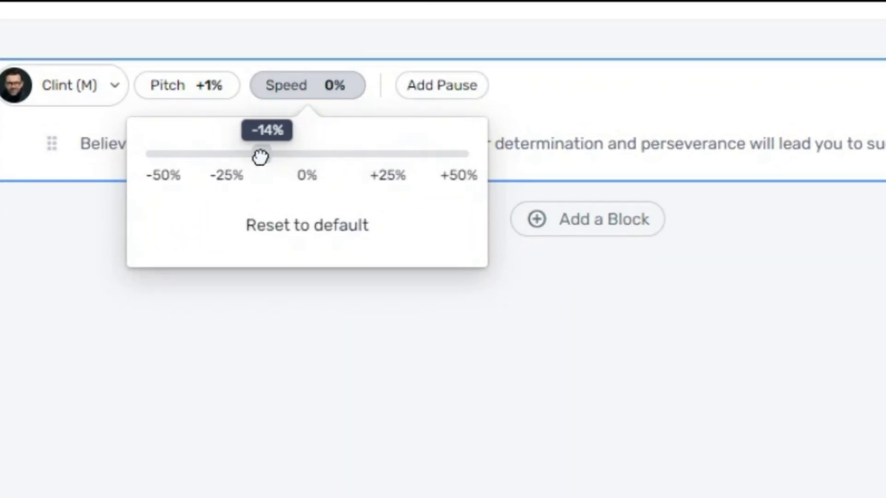
Check the pause presets without adding a pause, and reopen the voice choices
{"action": "left_click", "coordinate": [470, 97]}
{"action": "left_click", "coordinate": [587, 90]}
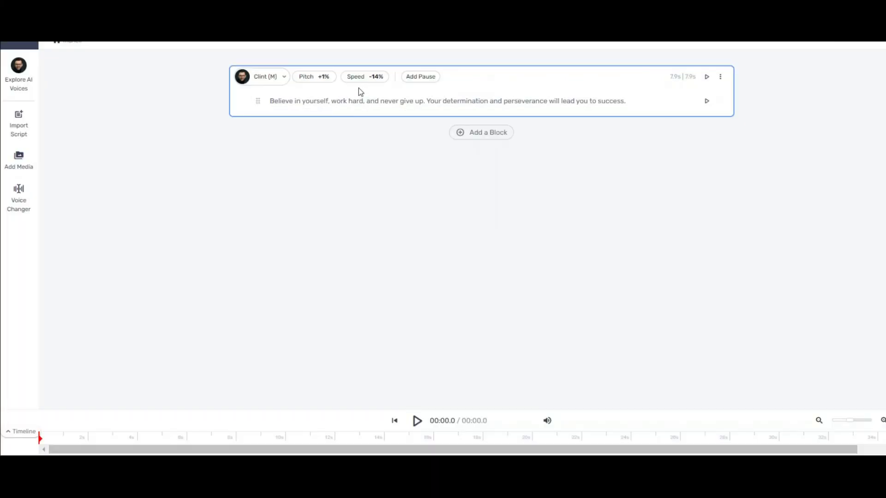
{"action": "left_click", "coordinate": [242, 77]}
{"action": "scroll", "coordinate": [882, 155], "scroll_direction": "down", "scroll_amount": 3}
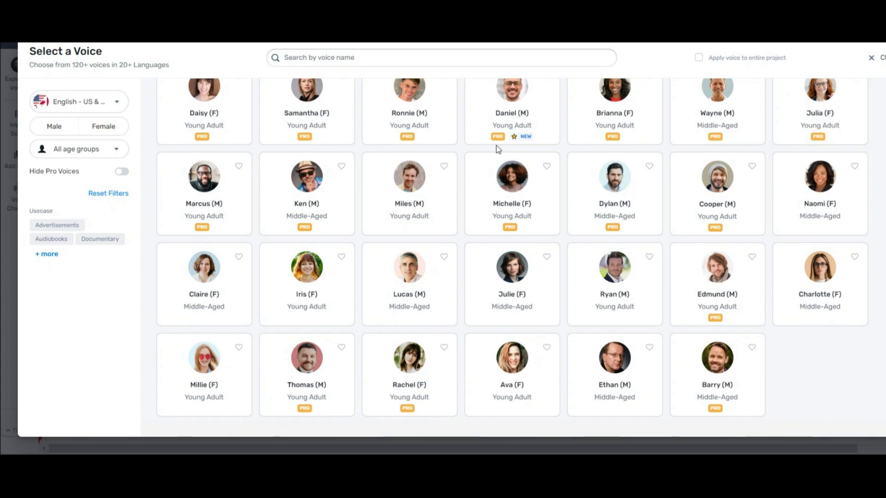
{"action": "scroll", "coordinate": [371, 249], "scroll_direction": "down", "scroll_amount": 2}
{"action": "scroll", "coordinate": [170, 311], "scroll_direction": "up", "scroll_amount": 2}
{"action": "scroll", "coordinate": [113, 131], "scroll_direction": "up", "scroll_amount": 3}
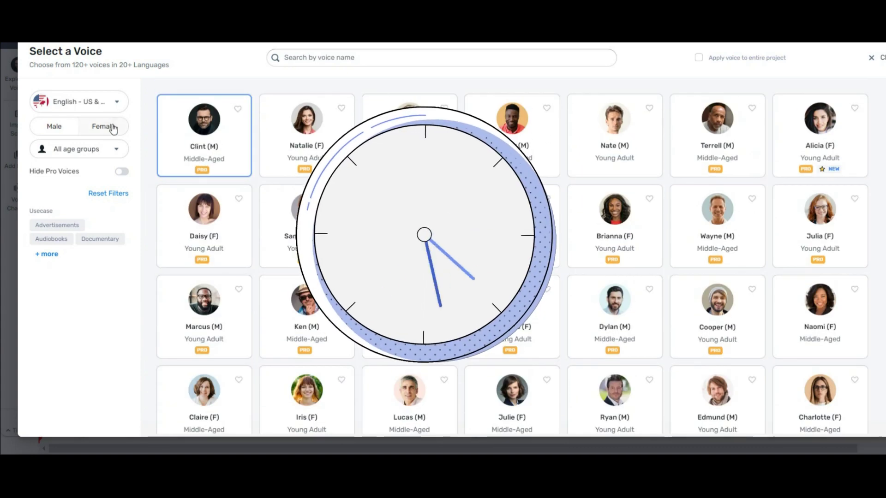
Filter to female Audiobooks voices and select Natalie (F) for the quote
{"action": "left_click", "coordinate": [111, 129]}
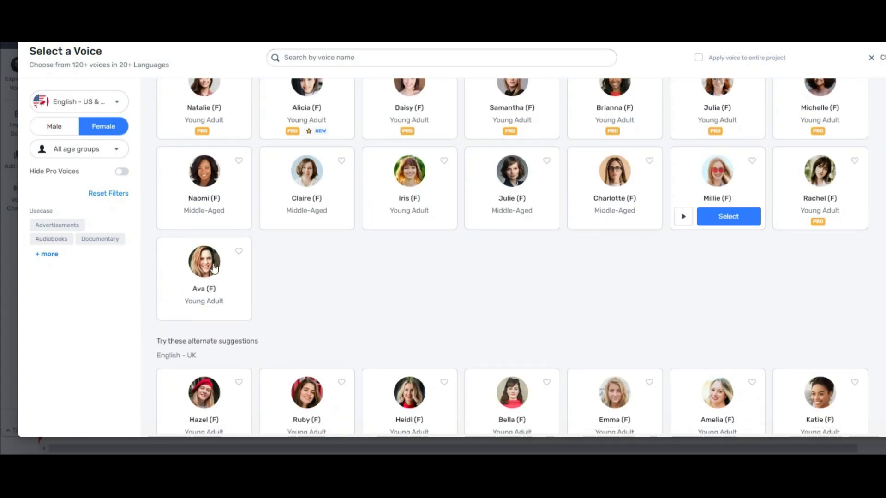
{"action": "left_click", "coordinate": [52, 240]}
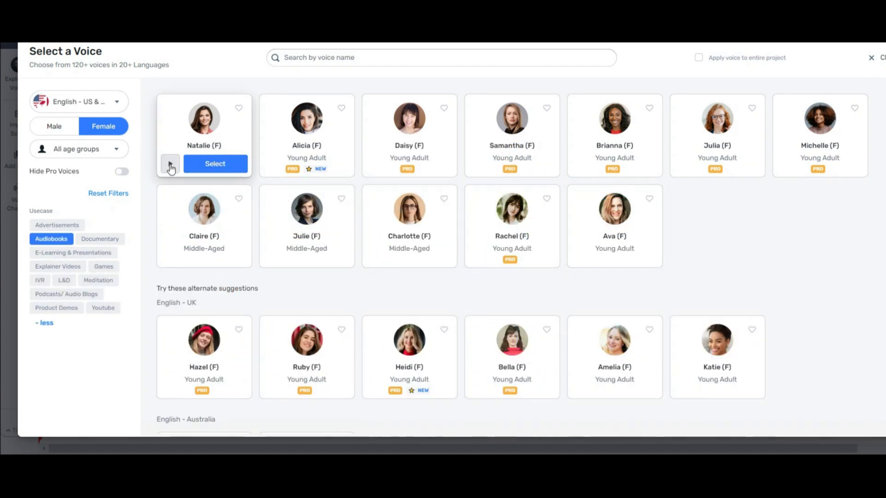
{"action": "left_click", "coordinate": [215, 164]}
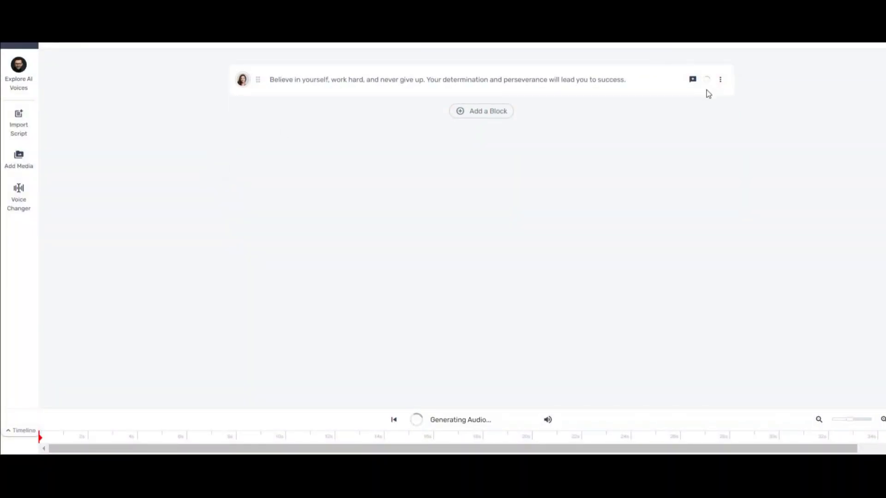
Preview Natalie's reading of the quote, then reopen the voice catalogue
{"action": "left_click", "coordinate": [706, 81]}
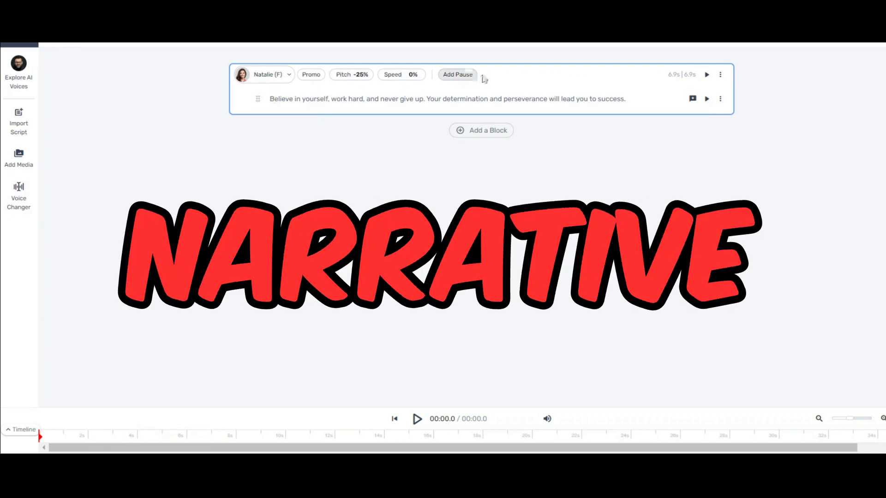
{"action": "left_click", "coordinate": [263, 74]}
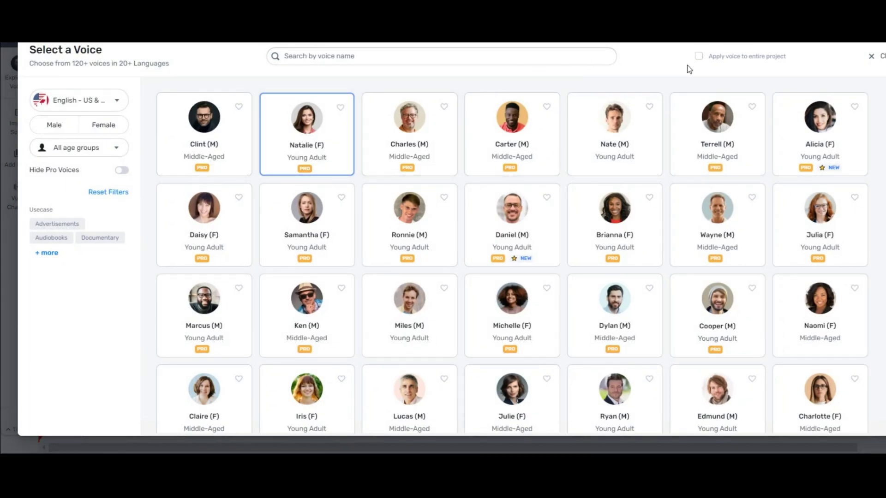
{"action": "mouse_move", "coordinate": [717, 134]}
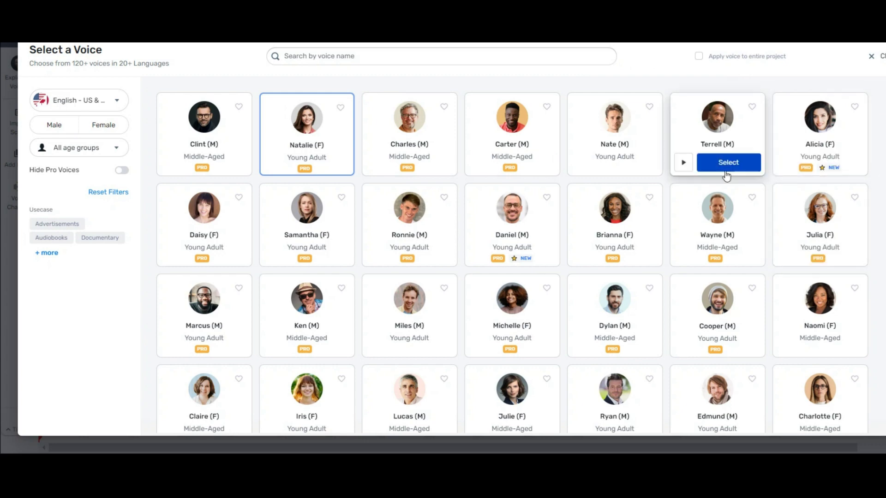
Select Terrell (M) as the quote's narrator
{"action": "left_click", "coordinate": [722, 164]}
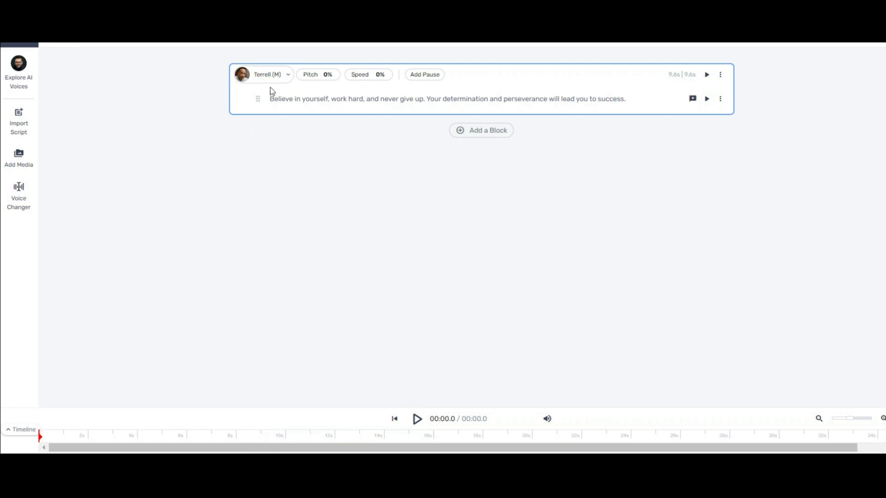
{"action": "left_click", "coordinate": [258, 76]}
{"action": "scroll", "coordinate": [485, 242], "scroll_direction": "down", "scroll_amount": 4}
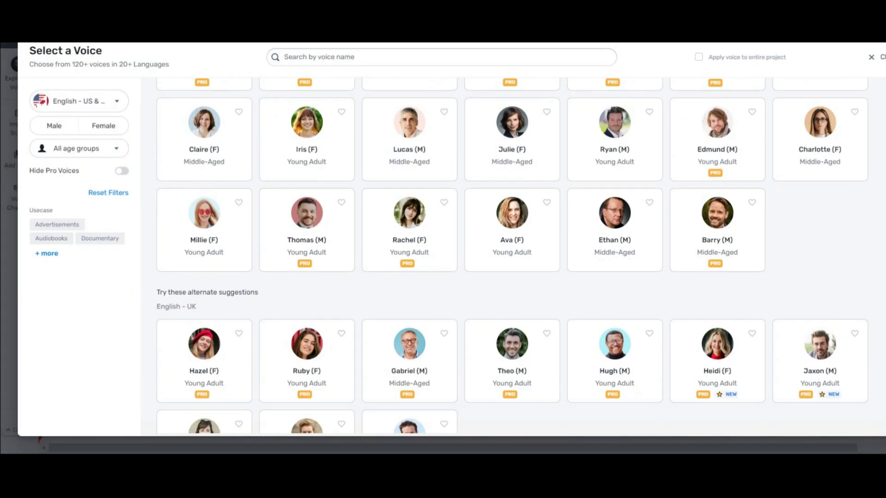
{"action": "scroll", "coordinate": [259, 154], "scroll_direction": "down", "scroll_amount": 2}
{"action": "left_click", "coordinate": [80, 101]}
{"action": "left_click", "coordinate": [67, 283]}
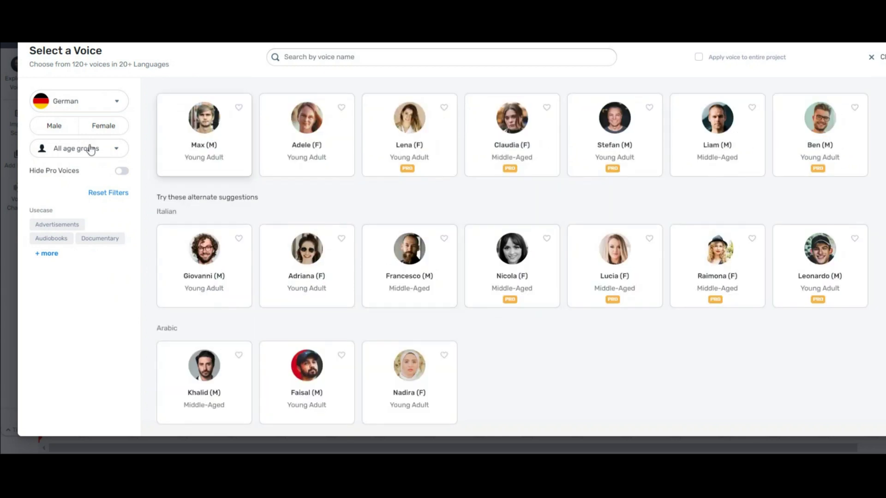
{"action": "left_click", "coordinate": [80, 102]}
{"action": "left_click", "coordinate": [68, 197]}
{"action": "left_click", "coordinate": [80, 101]}
{"action": "left_click", "coordinate": [94, 301]}
{"action": "left_click", "coordinate": [80, 101]}
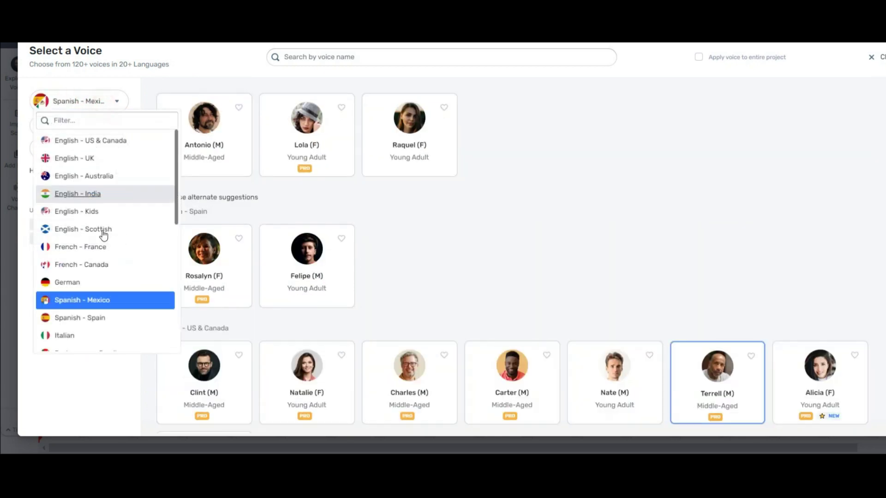
{"action": "scroll", "coordinate": [104, 234], "scroll_direction": "down", "scroll_amount": 2}
{"action": "left_click", "coordinate": [100, 296]}
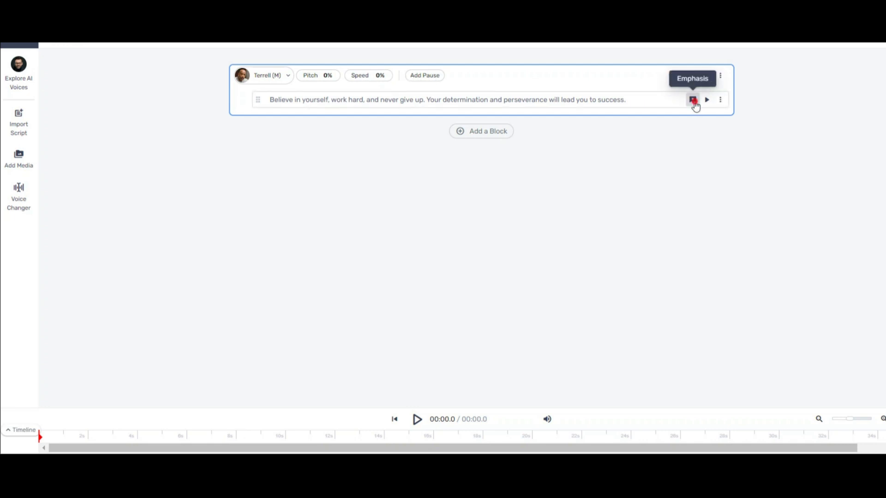
{"action": "left_click", "coordinate": [693, 100]}
{"action": "left_click", "coordinate": [661, 330]}
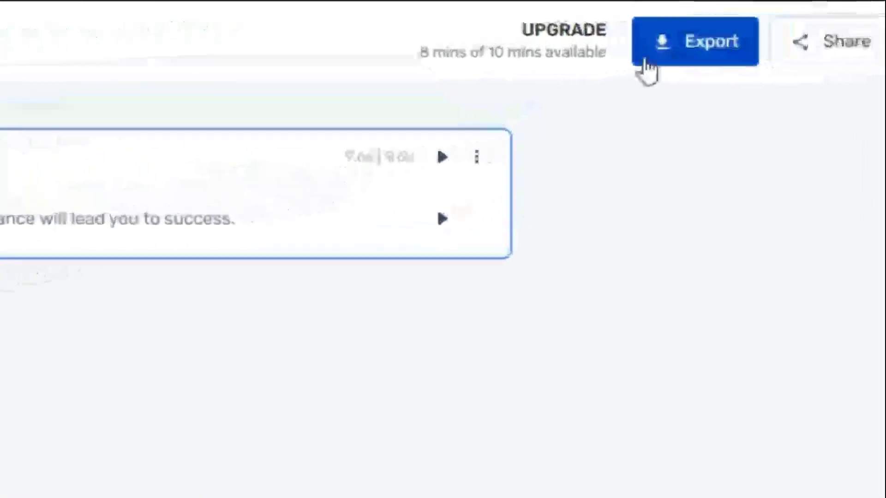
Open Export's download format dialog, set to a single voice-only MP3
{"action": "left_click", "coordinate": [670, 82]}
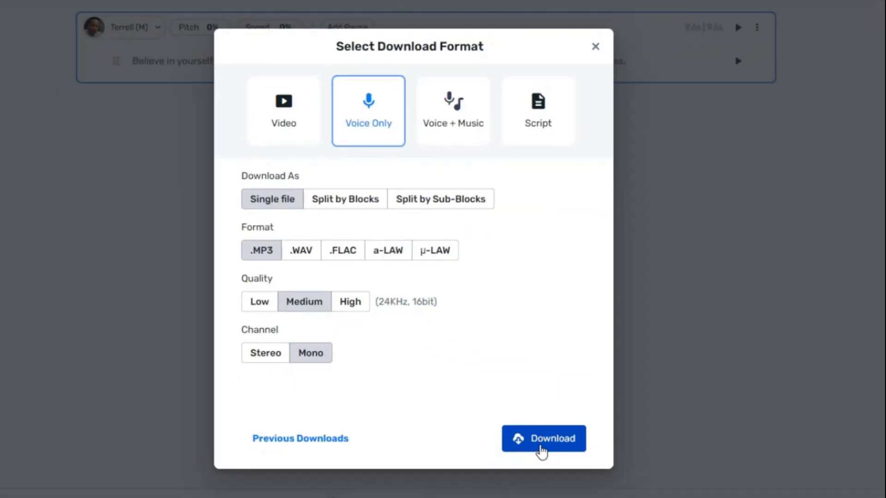